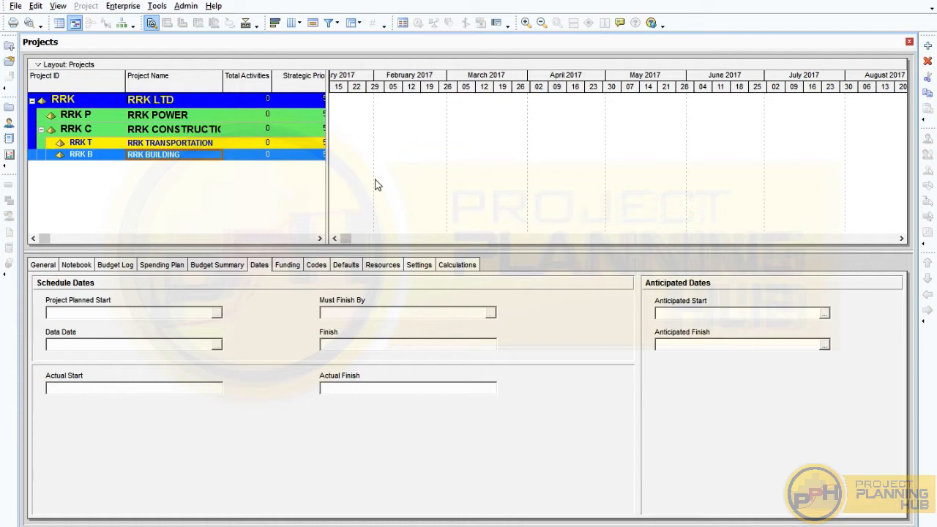
Widen the projects table area and open its column customization.
{"action": "left_click", "coordinate": [208, 115]}
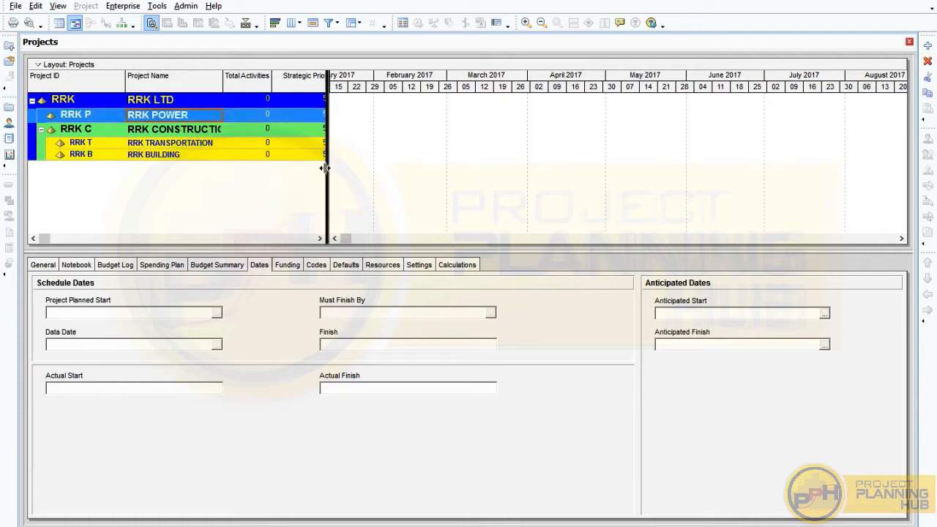
{"action": "left_click_drag", "start_coordinate": [545, 168], "coordinate": [490, 169]}
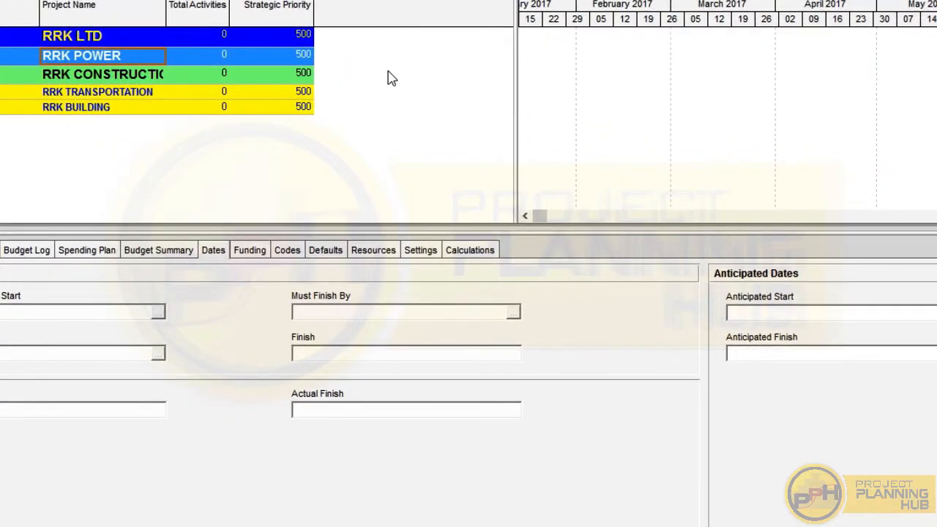
{"action": "right_click", "coordinate": [388, 73]}
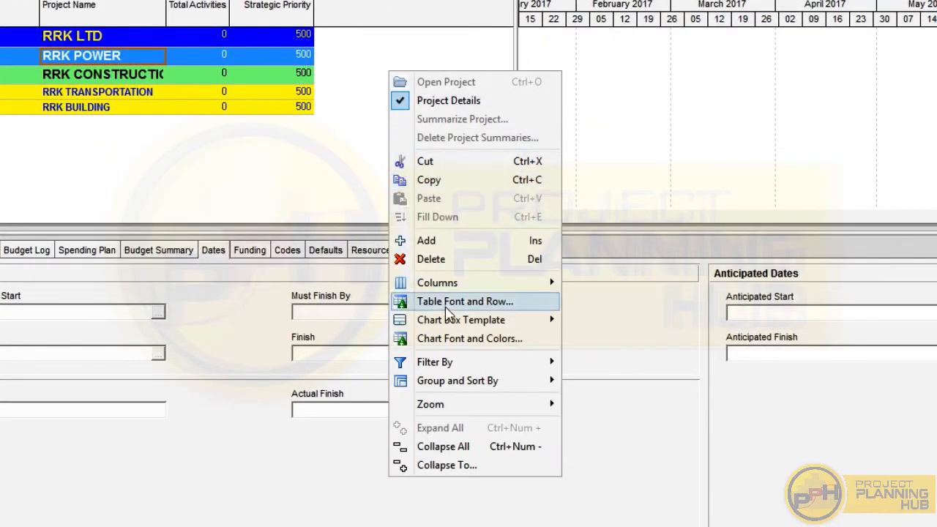
{"action": "mouse_move", "coordinate": [423, 287]}
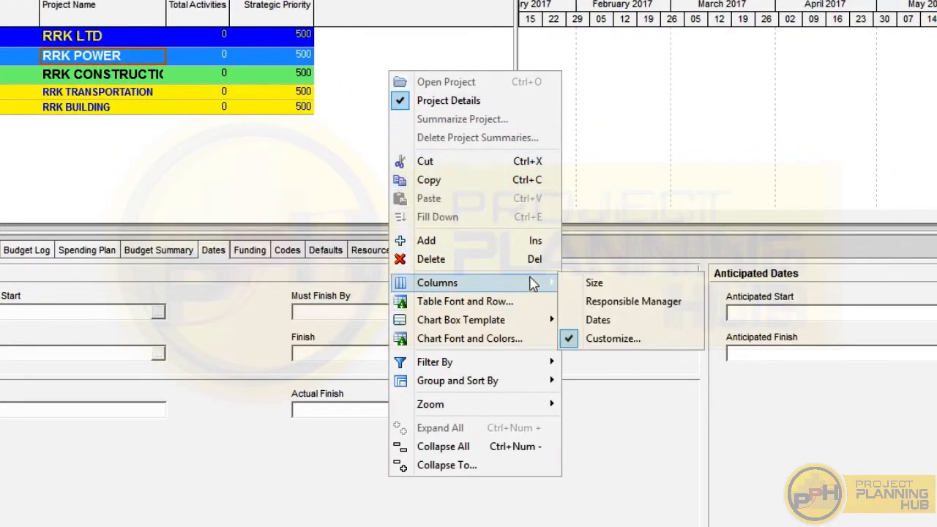
{"action": "left_click", "coordinate": [613, 342]}
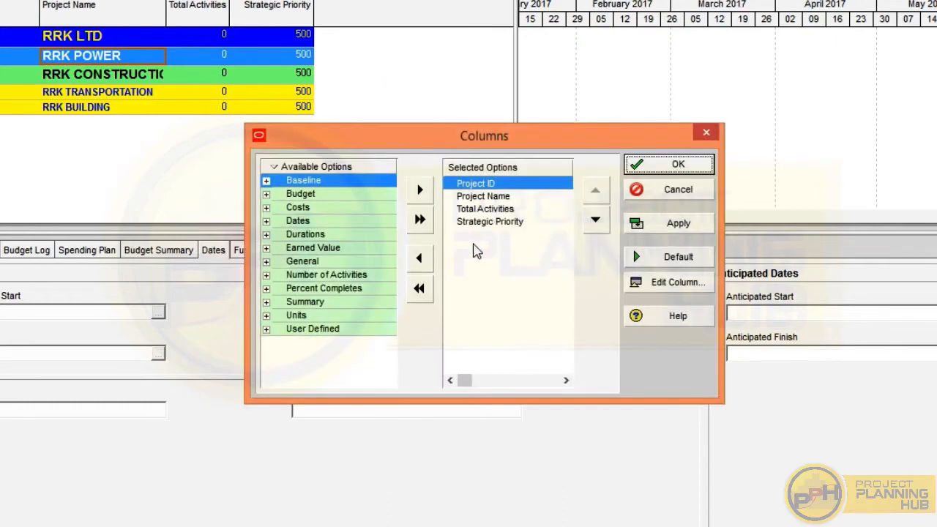
{"action": "left_click_drag", "start_coordinate": [504, 140], "coordinate": [462, 76]}
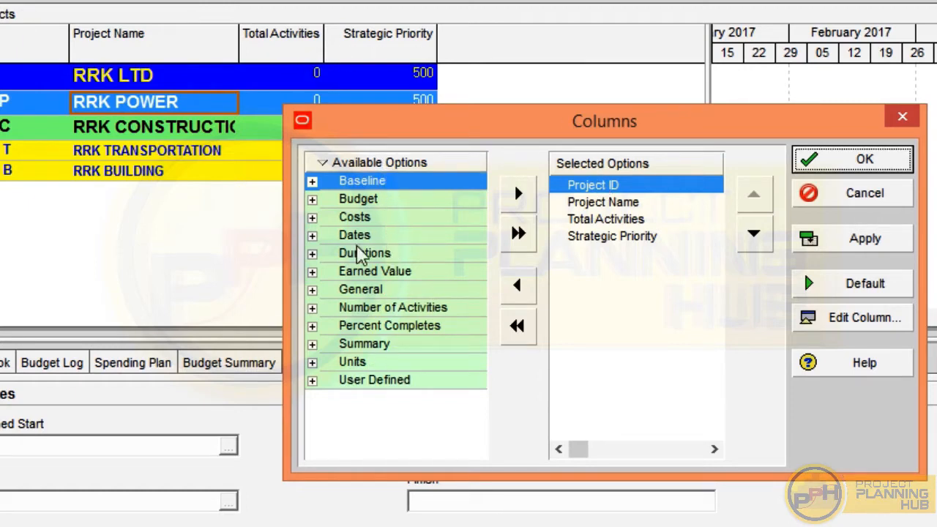
Try adding the Current Budget and Current Variance columns from the Budget group, and take Current Variance back out.
{"action": "left_click", "coordinate": [311, 181]}
{"action": "left_click", "coordinate": [311, 181]}
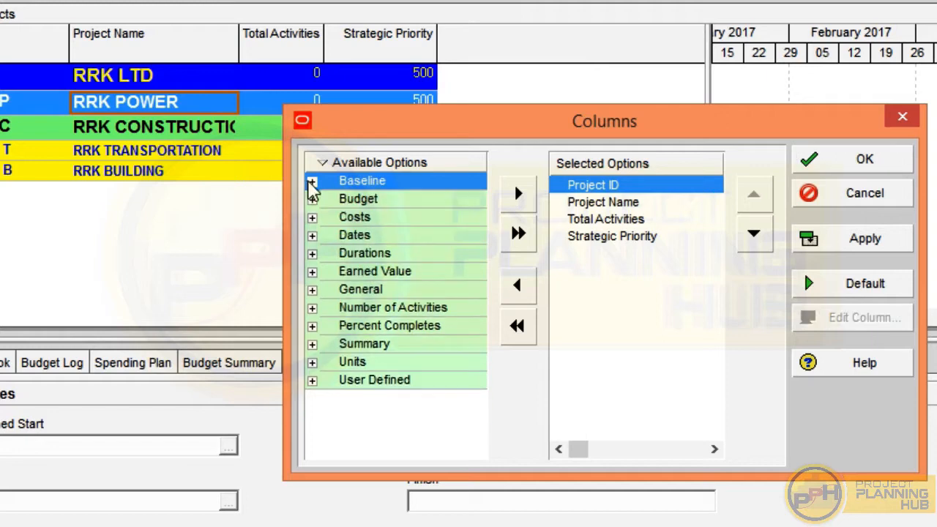
{"action": "left_click", "coordinate": [312, 200]}
{"action": "double_click", "coordinate": [311, 201]}
{"action": "scroll", "coordinate": [313, 200], "scroll_direction": "up", "scroll_amount": 1}
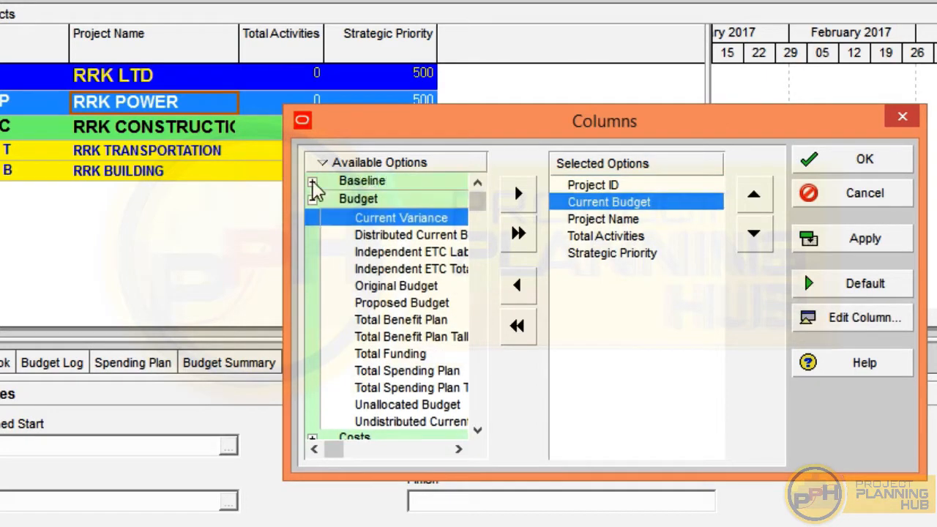
{"action": "left_click", "coordinate": [312, 199]}
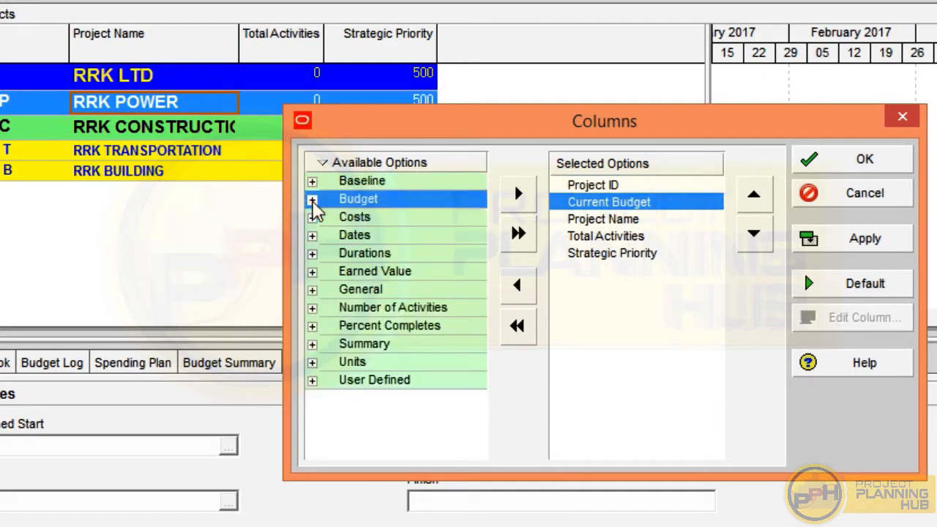
{"action": "double_click", "coordinate": [362, 200]}
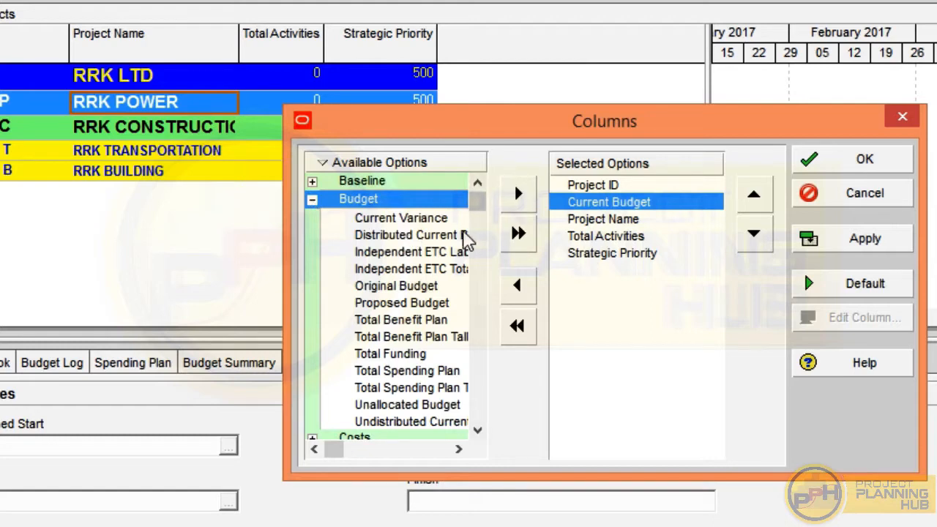
{"action": "left_click", "coordinate": [410, 218]}
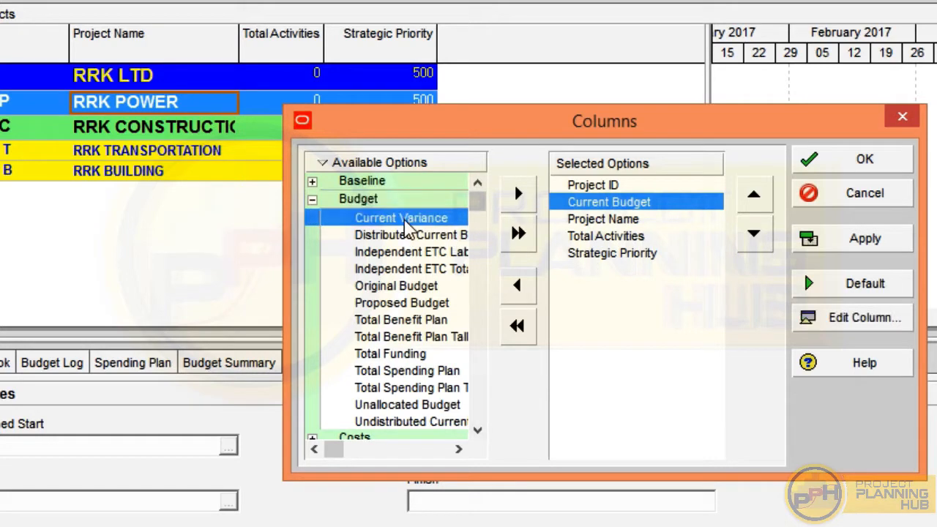
{"action": "left_click", "coordinate": [518, 195]}
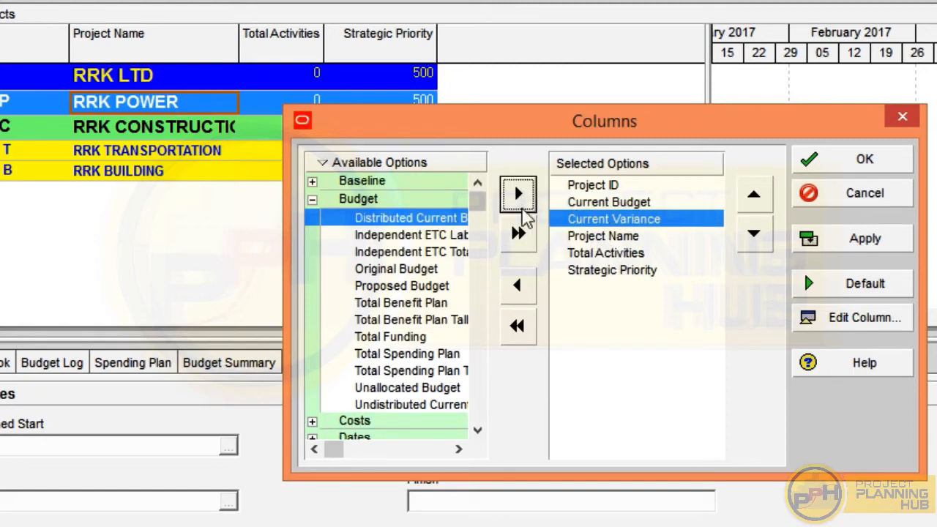
{"action": "left_click", "coordinate": [518, 287]}
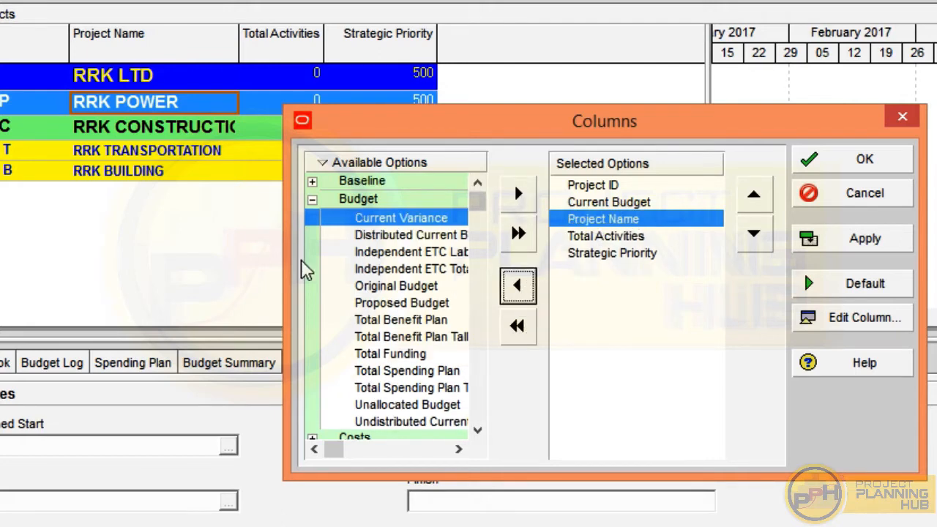
Remove Total Activities, Strategic Priority and Current Budget from the selected columns, and accept the column setup.
{"action": "left_click", "coordinate": [593, 242]}
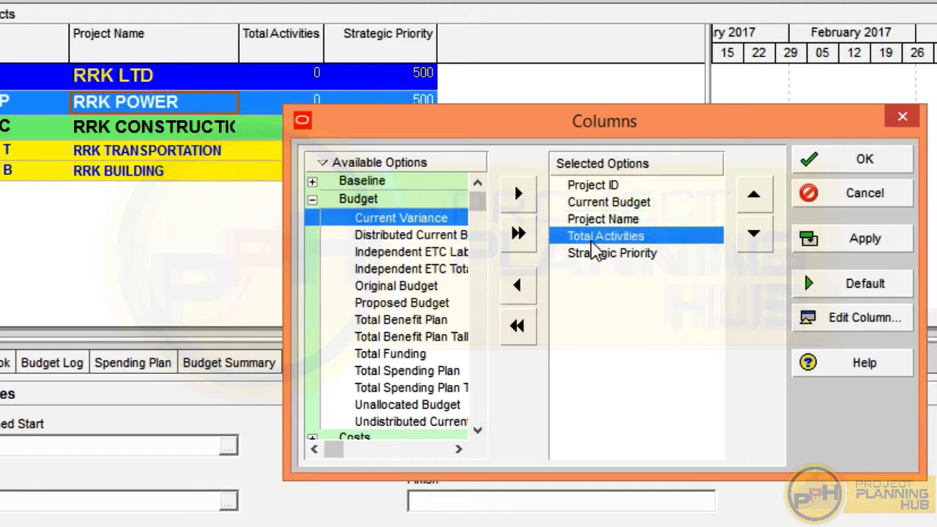
{"action": "left_click", "coordinate": [527, 291]}
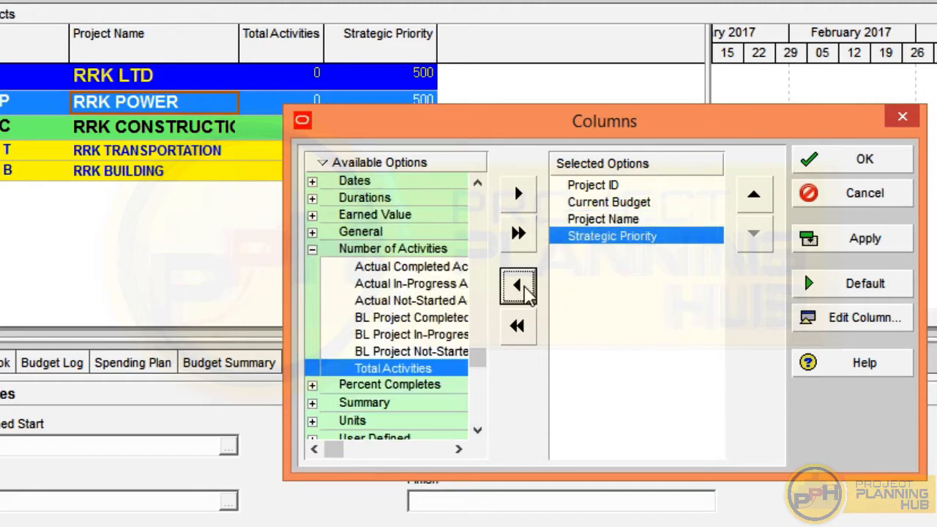
{"action": "double_click", "coordinate": [635, 237]}
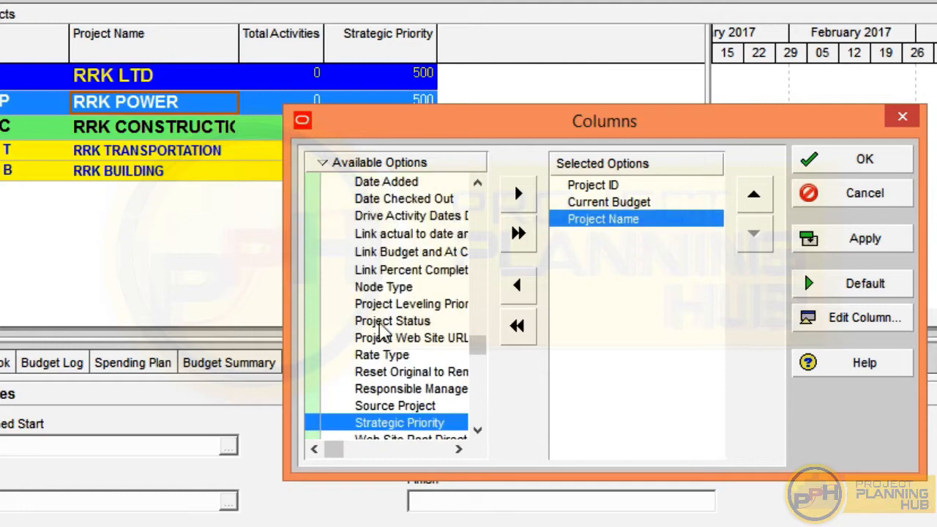
{"action": "left_click", "coordinate": [591, 207]}
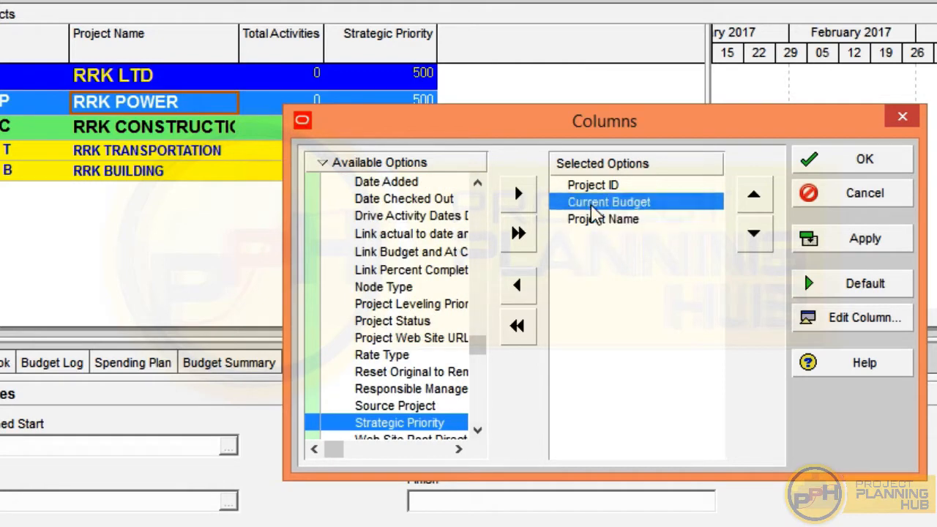
{"action": "double_click", "coordinate": [593, 207]}
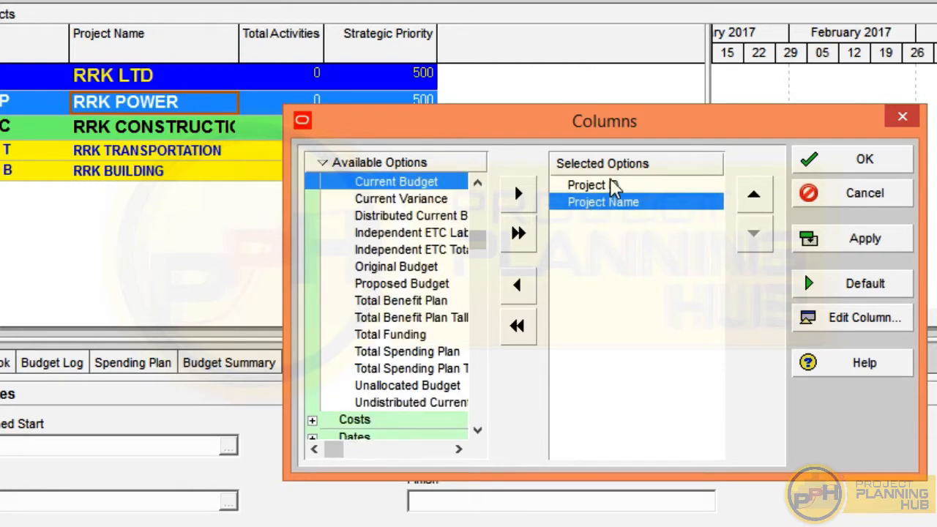
{"action": "left_click", "coordinate": [606, 186]}
{"action": "left_click", "coordinate": [605, 200]}
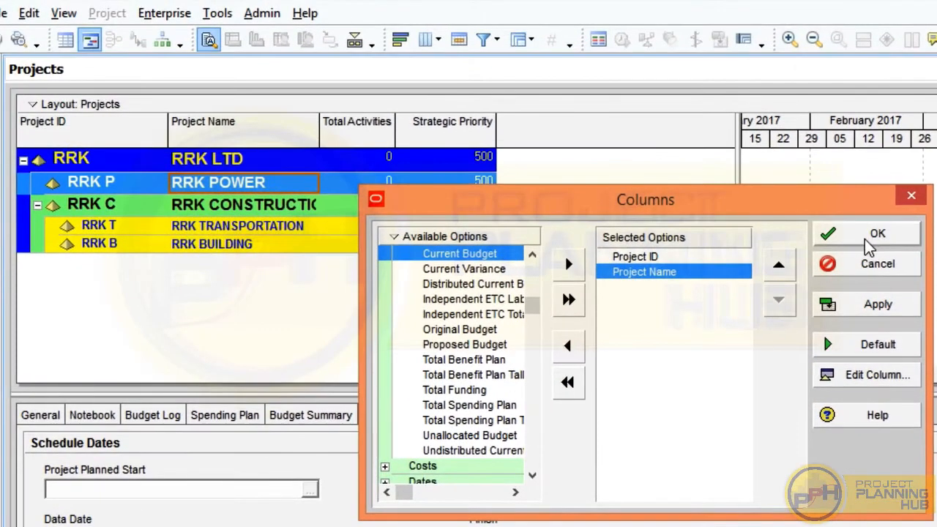
{"action": "left_click", "coordinate": [871, 236]}
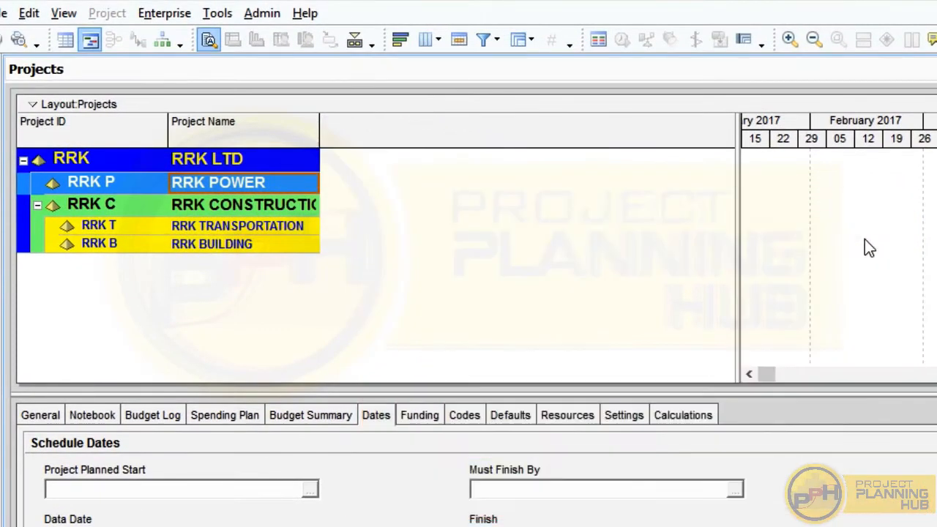
Widen the Project ID and Project Name columns so the full names fit.
{"action": "left_click_drag", "start_coordinate": [167, 134], "coordinate": [221, 133]}
{"action": "left_click_drag", "start_coordinate": [372, 129], "coordinate": [624, 141]}
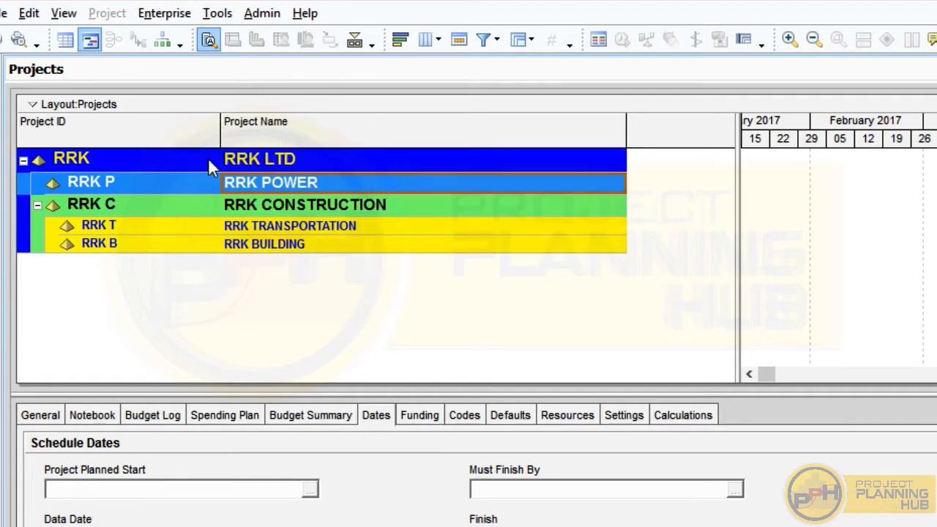
{"action": "left_click", "coordinate": [155, 162]}
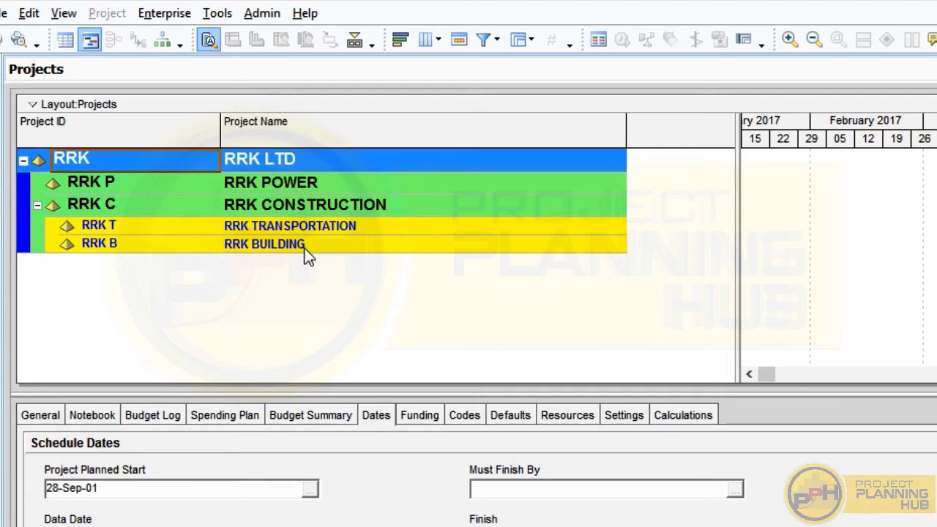
Start a new project and assign it to the RRK BUILDING EPS node.
{"action": "left_click", "coordinate": [212, 244]}
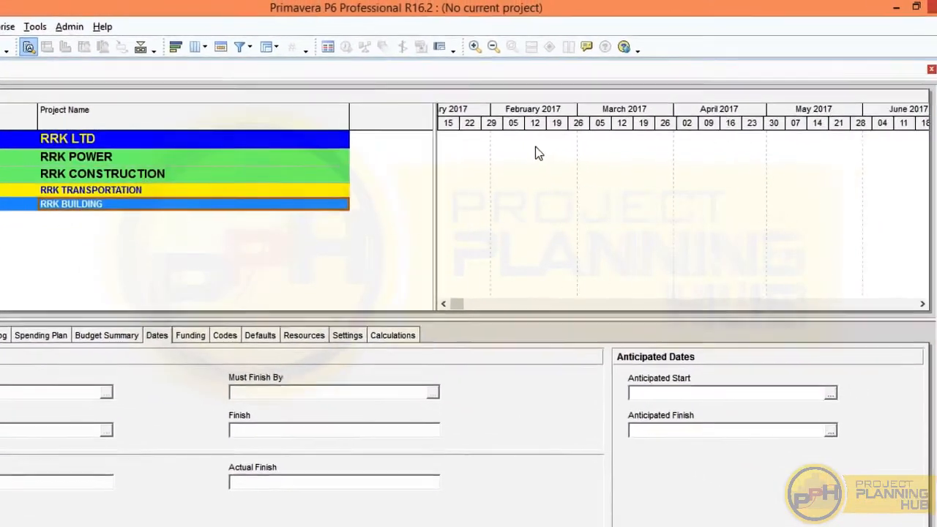
{"action": "left_click", "coordinate": [925, 74]}
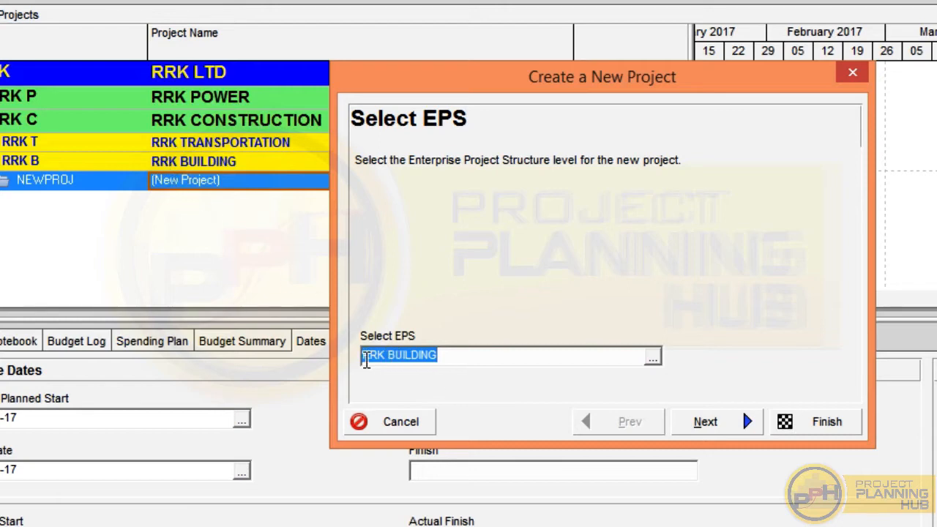
{"action": "left_click", "coordinate": [652, 358]}
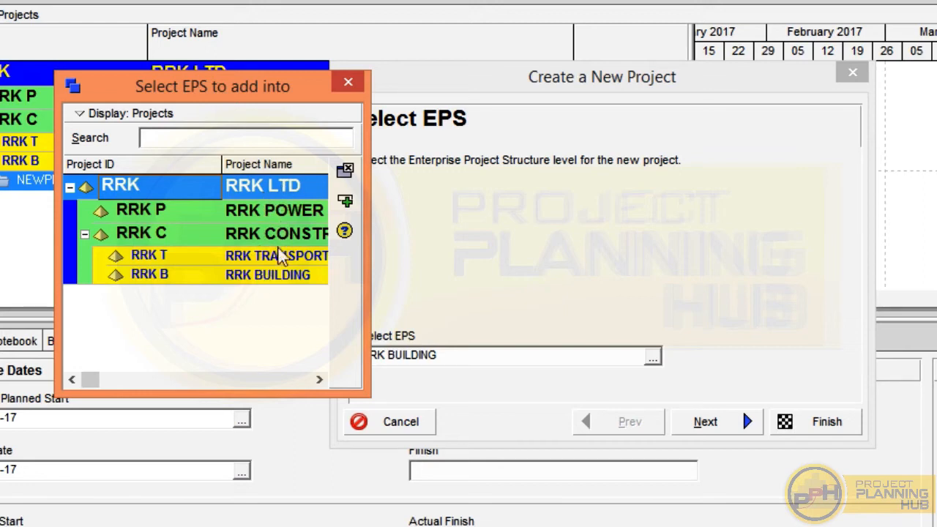
{"action": "double_click", "coordinate": [253, 282]}
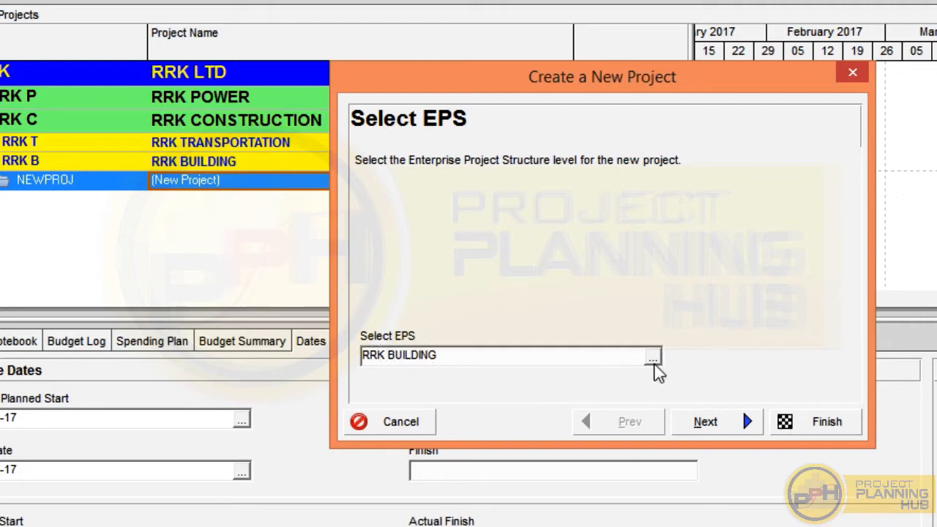
{"action": "left_click", "coordinate": [715, 431]}
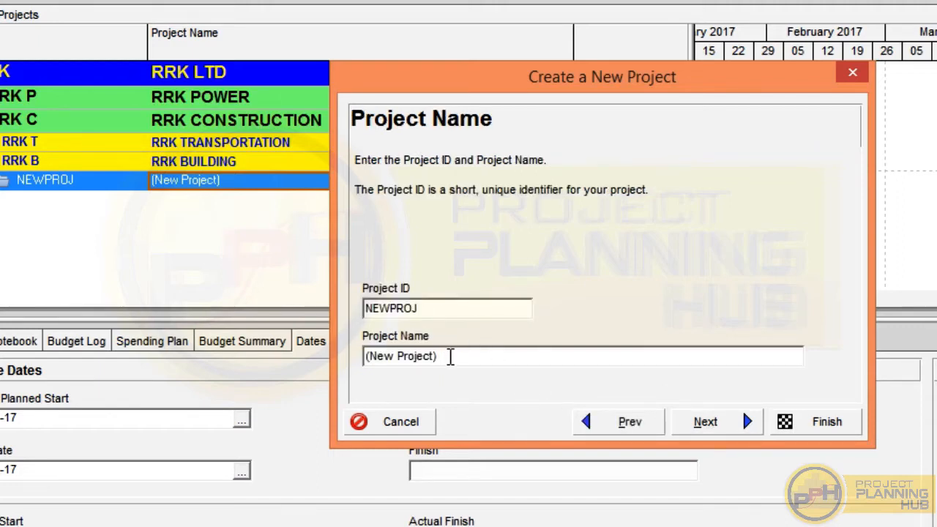
Name the new project "1 Storey House".
{"action": "left_click_drag", "start_coordinate": [451, 356], "coordinate": [310, 364]}
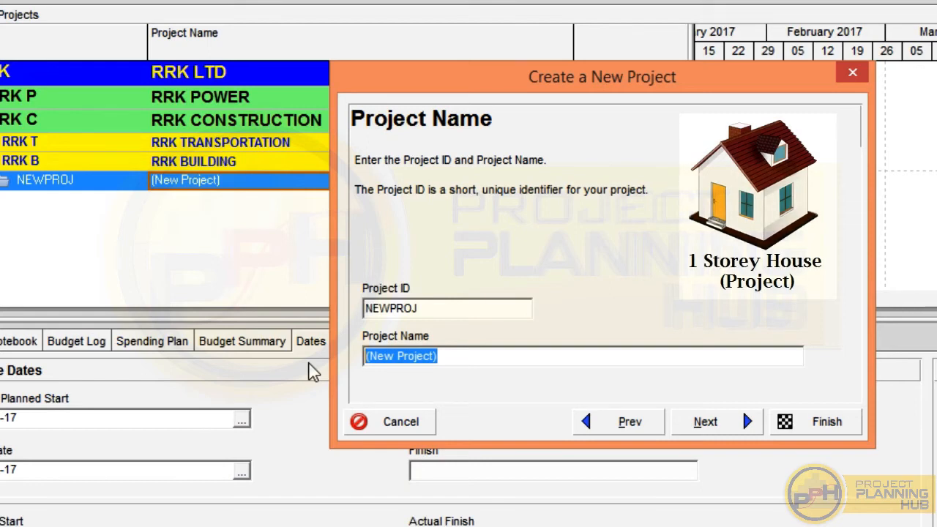
{"action": "type", "text": "1 Stor"}
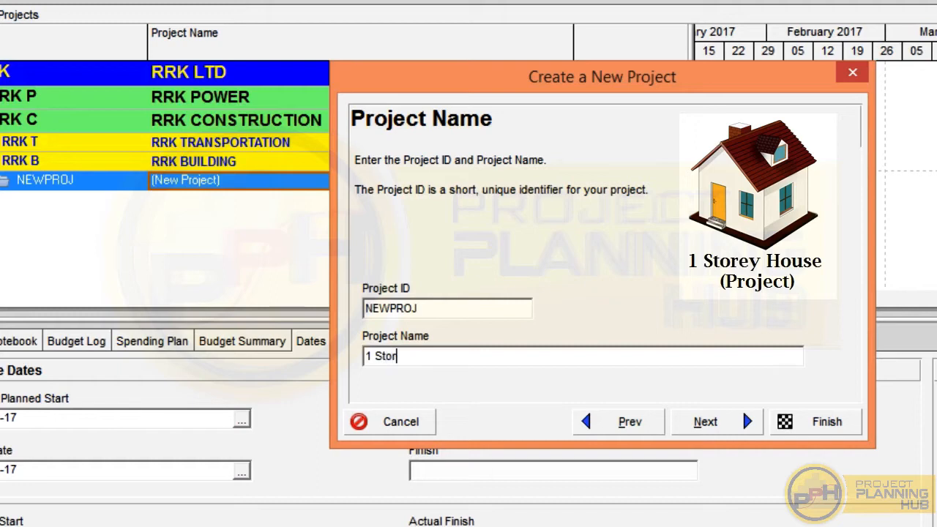
{"action": "type", "text": "House"}
Set the new project's ID to RRKBIK1SH002.
{"action": "left_click", "coordinate": [430, 308]}
{"action": "left_click_drag", "start_coordinate": [431, 308], "coordinate": [363, 308]}
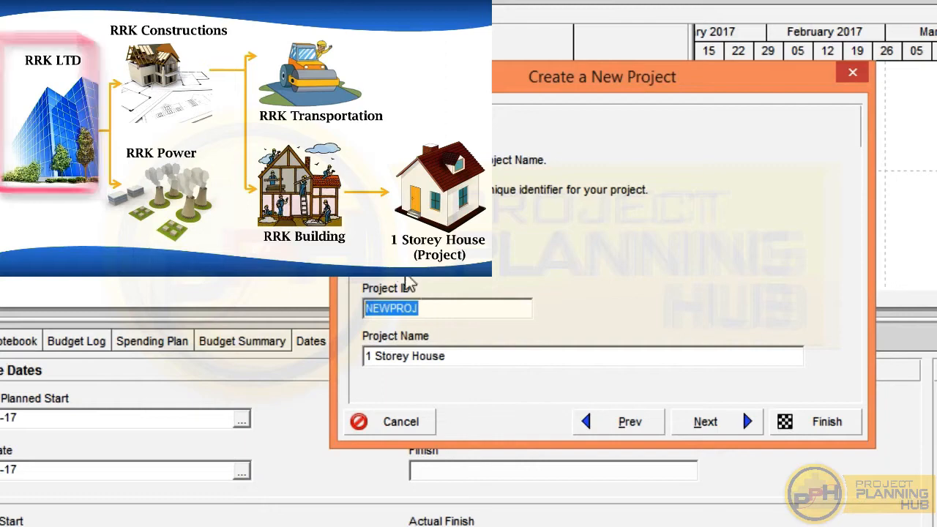
{"action": "type", "text": "RRK"}
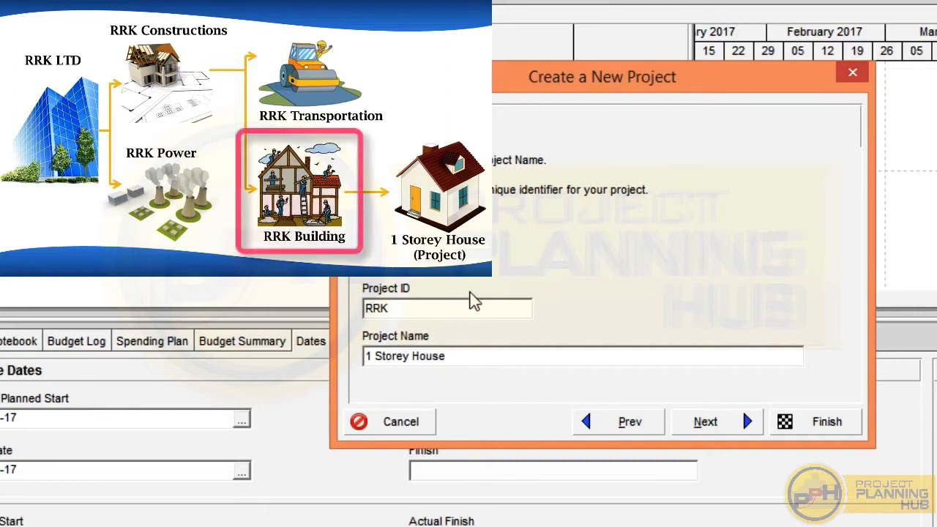
{"action": "type", "text": "B"}
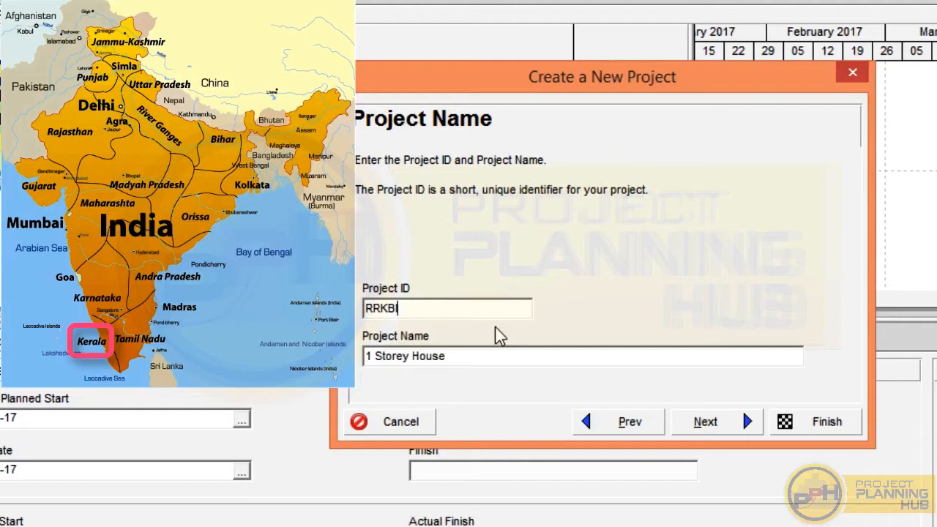
{"action": "type", "text": "K"}
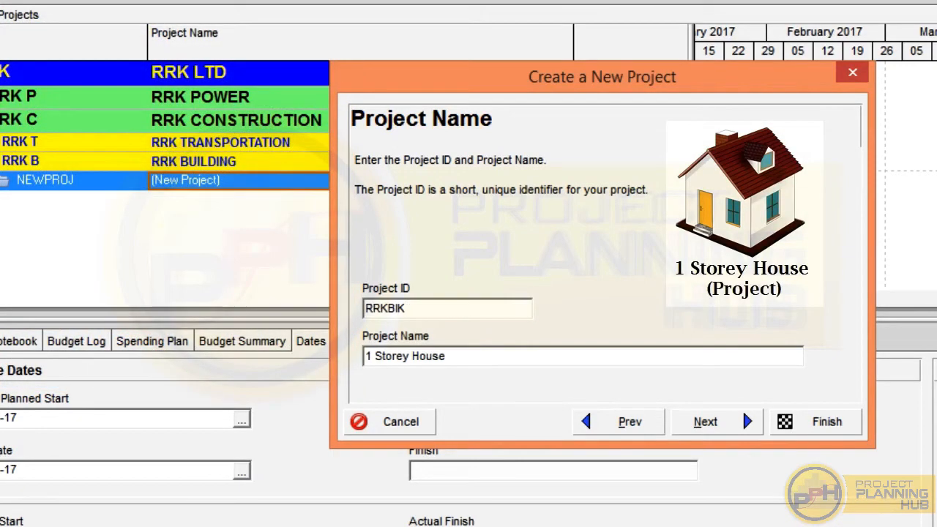
{"action": "type", "text": "1SH"}
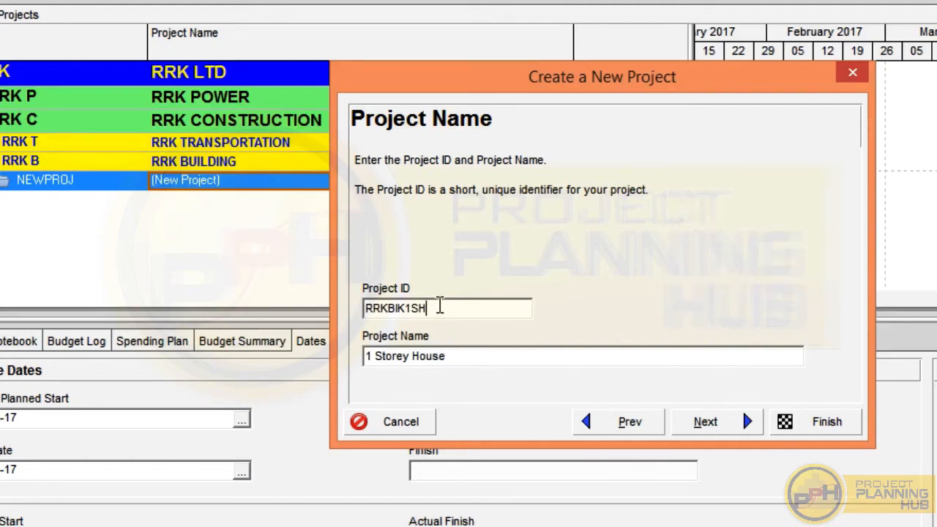
{"action": "type", "text": "002"}
{"action": "left_click_drag", "start_coordinate": [454, 307], "coordinate": [336, 304]}
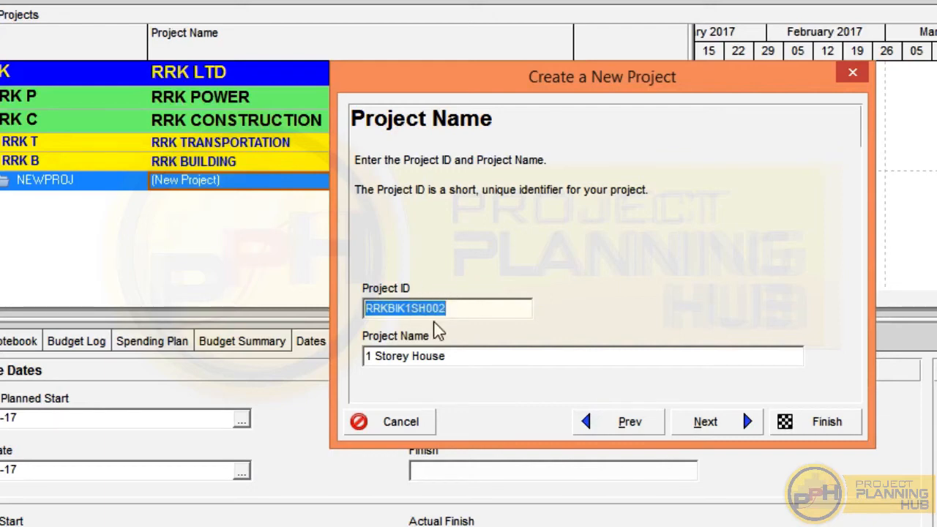
Set the new project's planned start date to 01-Feb-17, leaving the must-finish-by date empty.
{"action": "left_click", "coordinate": [709, 424]}
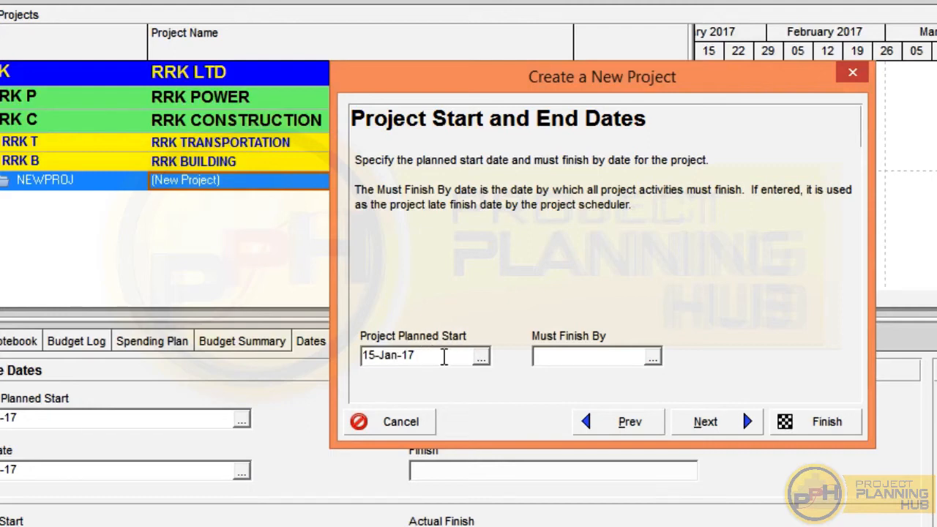
{"action": "left_click", "coordinate": [481, 358]}
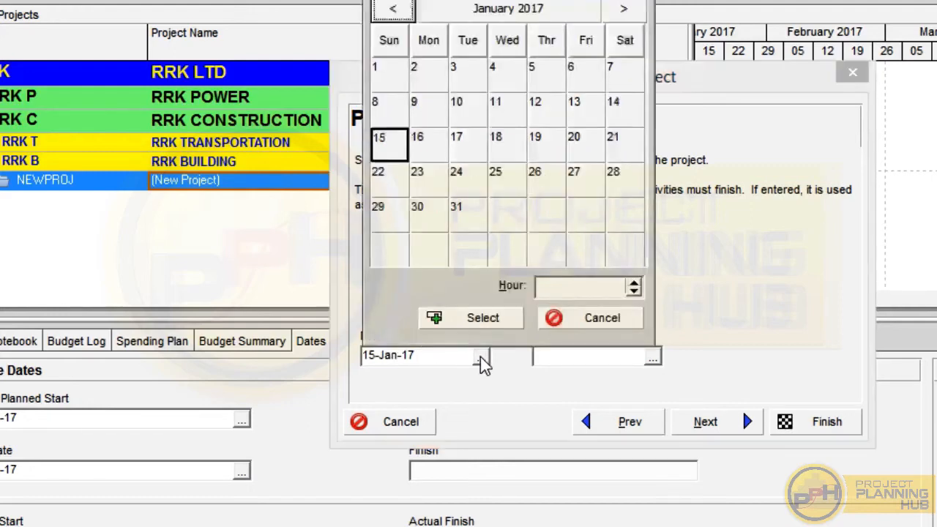
{"action": "left_click", "coordinate": [624, 9]}
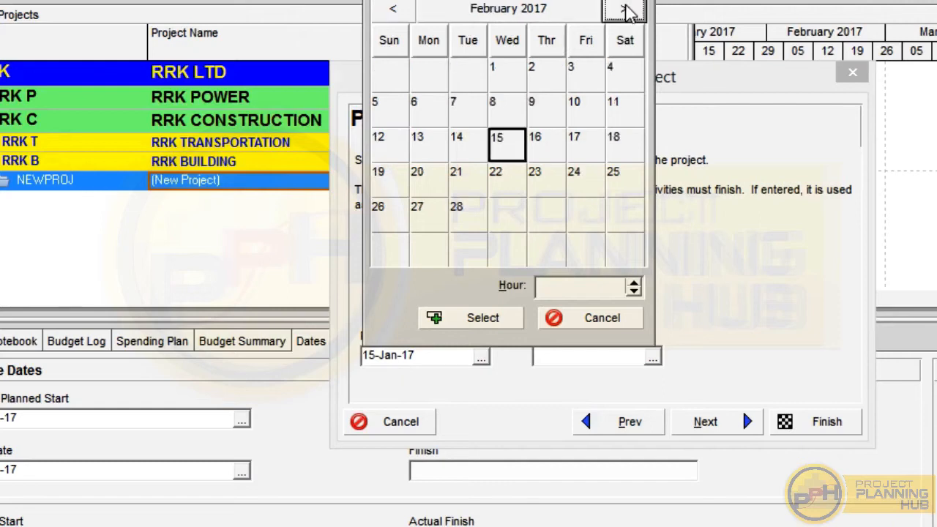
{"action": "left_click", "coordinate": [506, 77]}
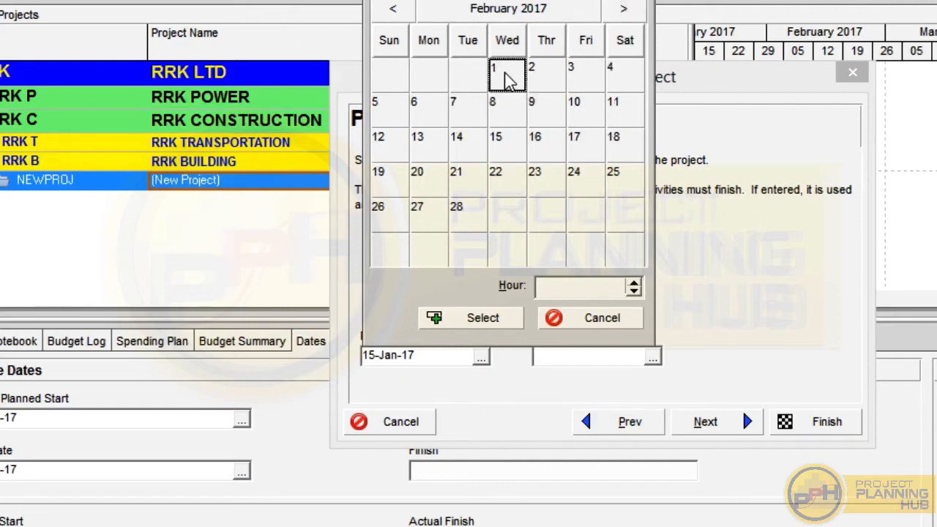
{"action": "left_click", "coordinate": [502, 324]}
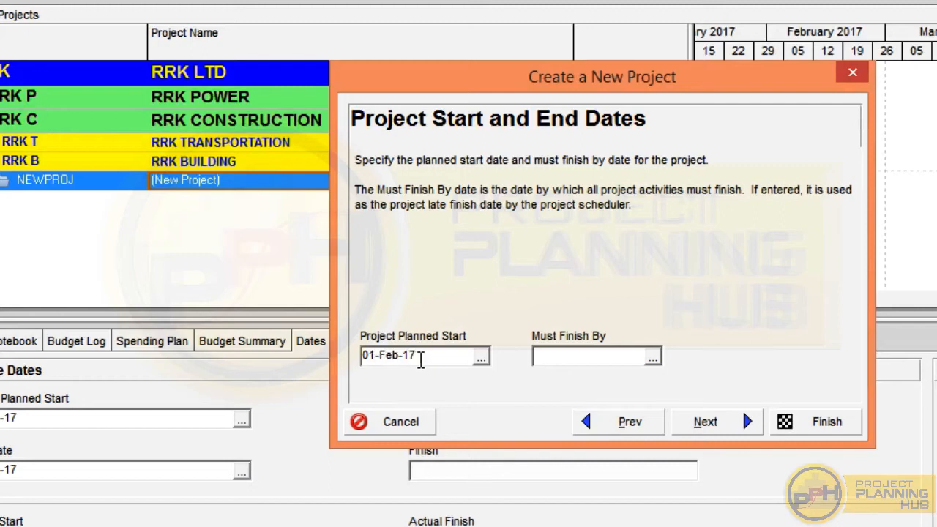
{"action": "left_click", "coordinate": [722, 428]}
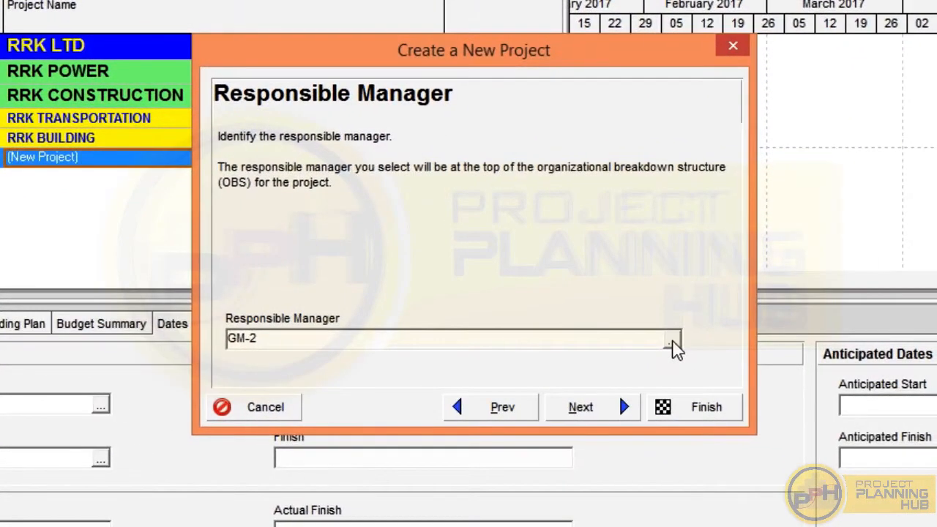
Assign the Project Manager OBS element under GM-2 as the new project's responsible manager.
{"action": "left_click", "coordinate": [671, 344]}
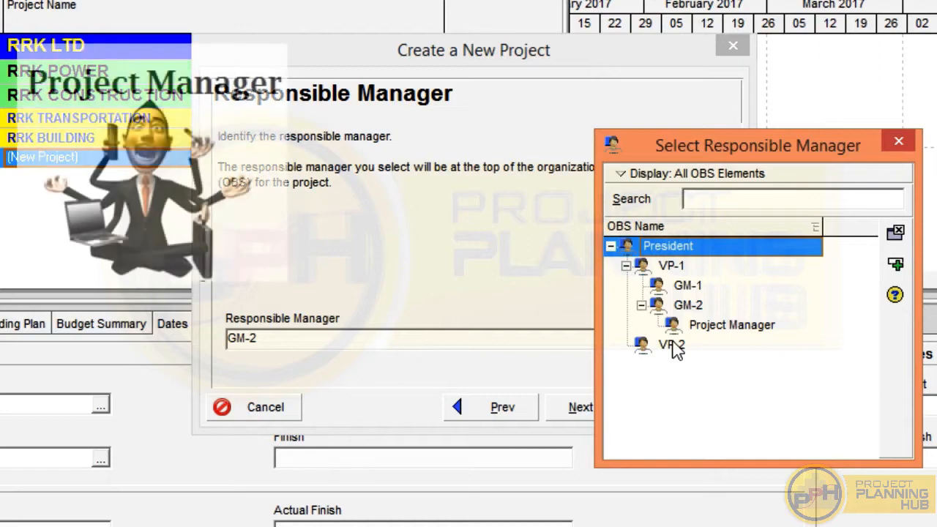
{"action": "left_click", "coordinate": [714, 331]}
{"action": "double_click", "coordinate": [717, 331]}
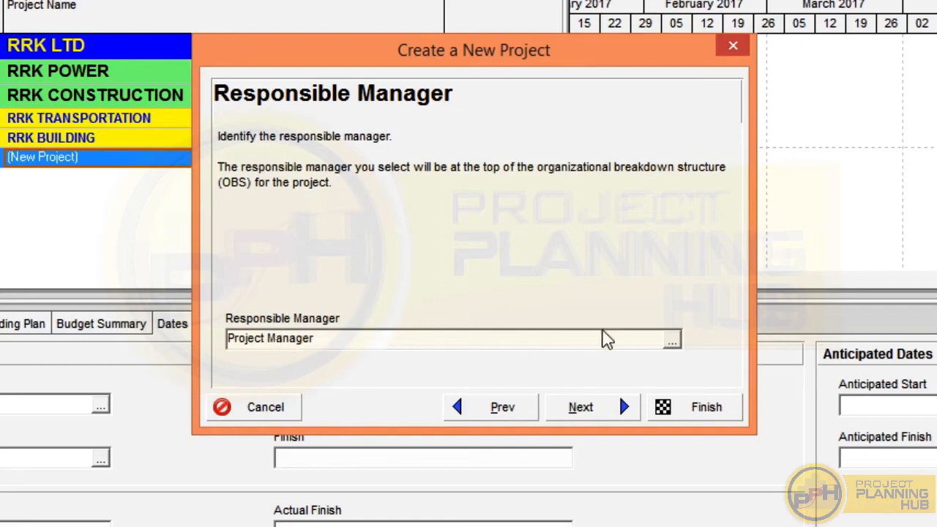
{"action": "left_click", "coordinate": [595, 406]}
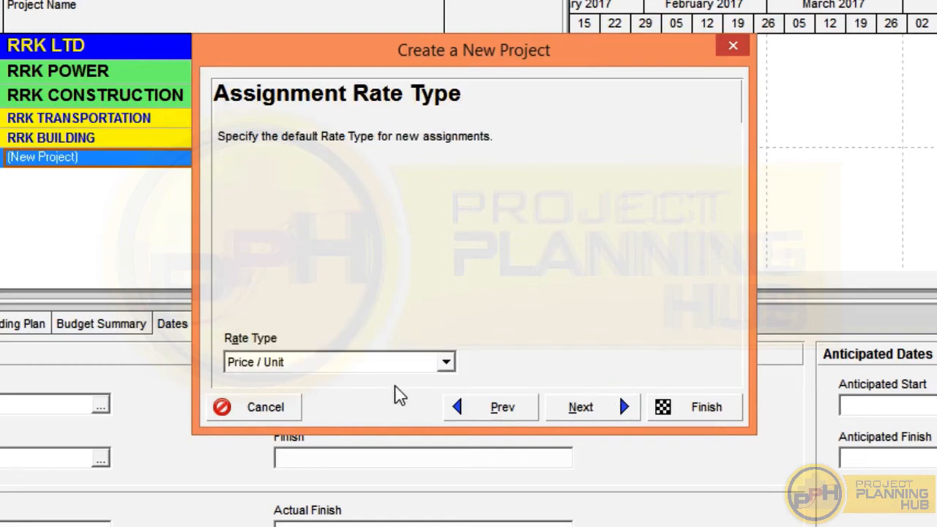
Keep Price / Unit as the default assignment rate type and finish creating the project.
{"action": "left_click", "coordinate": [314, 370]}
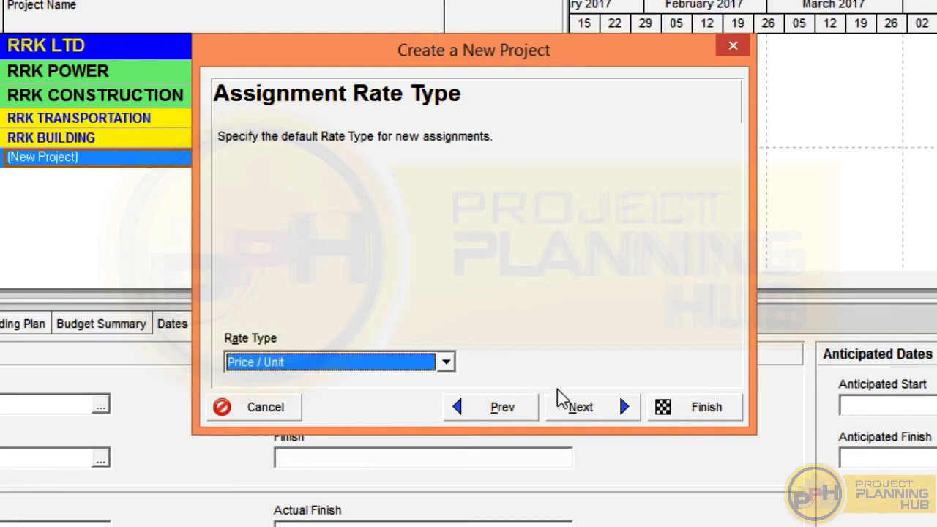
{"action": "left_click", "coordinate": [592, 408]}
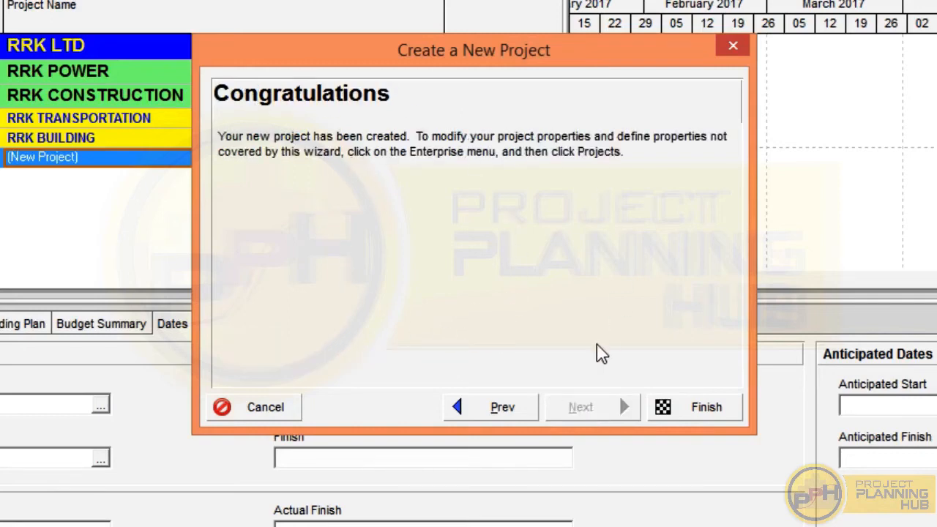
{"action": "left_click", "coordinate": [706, 407]}
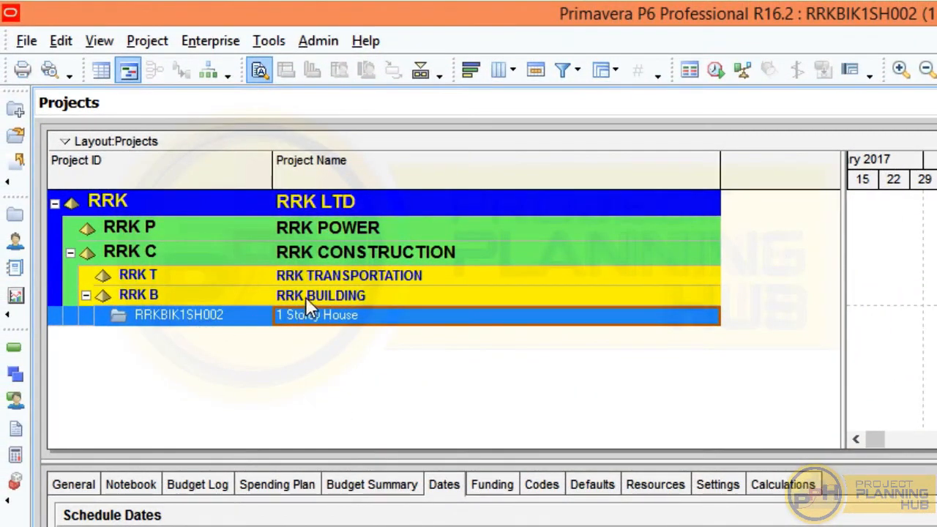
Examine how the new 1 Storey House project sits beneath the RRK BUILDING node compared with the other EPS nodes.
{"action": "left_click", "coordinate": [307, 295]}
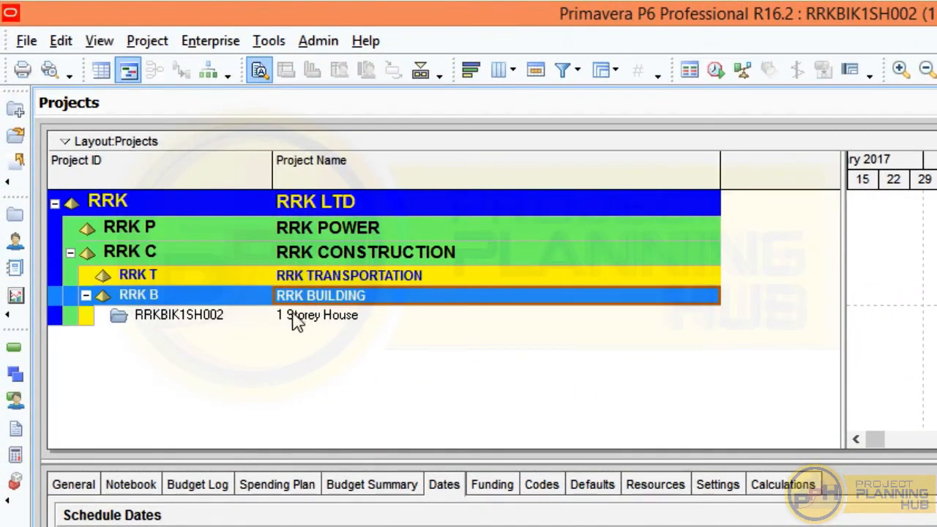
{"action": "left_click", "coordinate": [249, 322]}
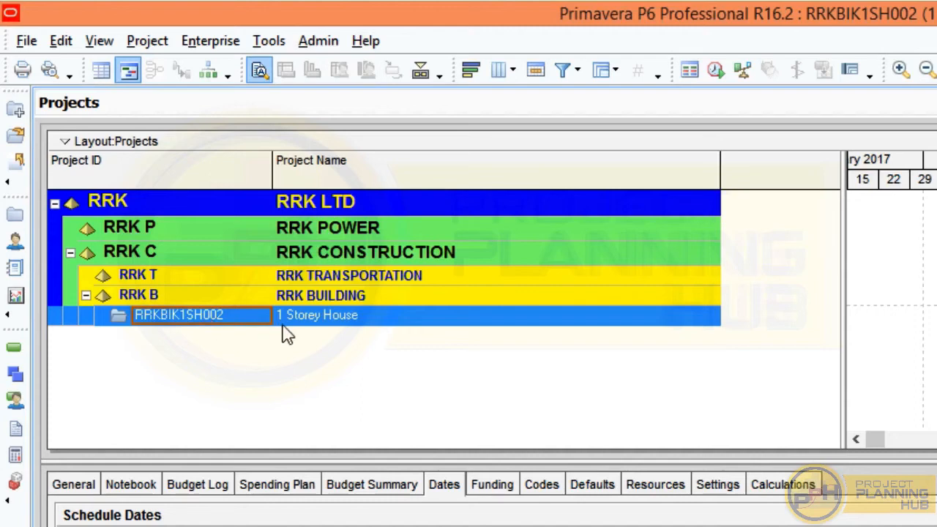
{"action": "left_click", "coordinate": [175, 298]}
{"action": "left_click", "coordinate": [167, 322]}
{"action": "left_click", "coordinate": [174, 298]}
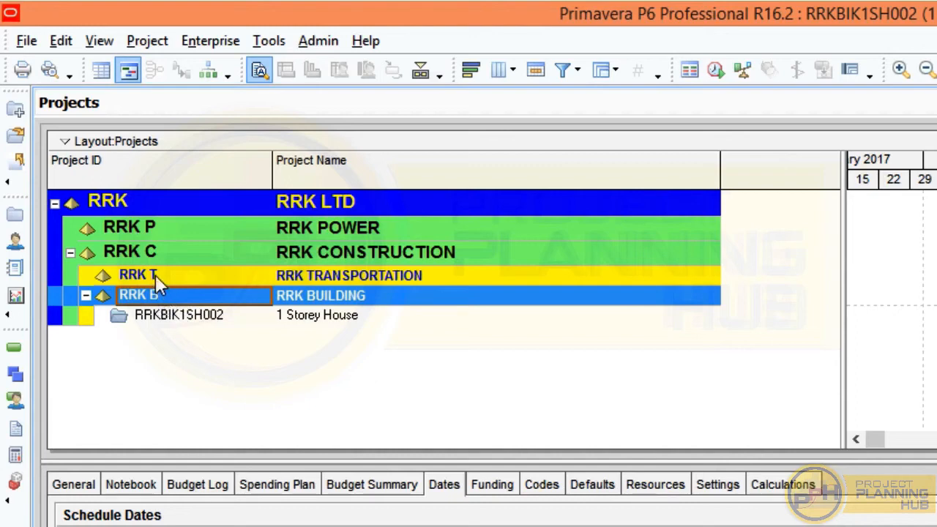
{"action": "left_click", "coordinate": [156, 322]}
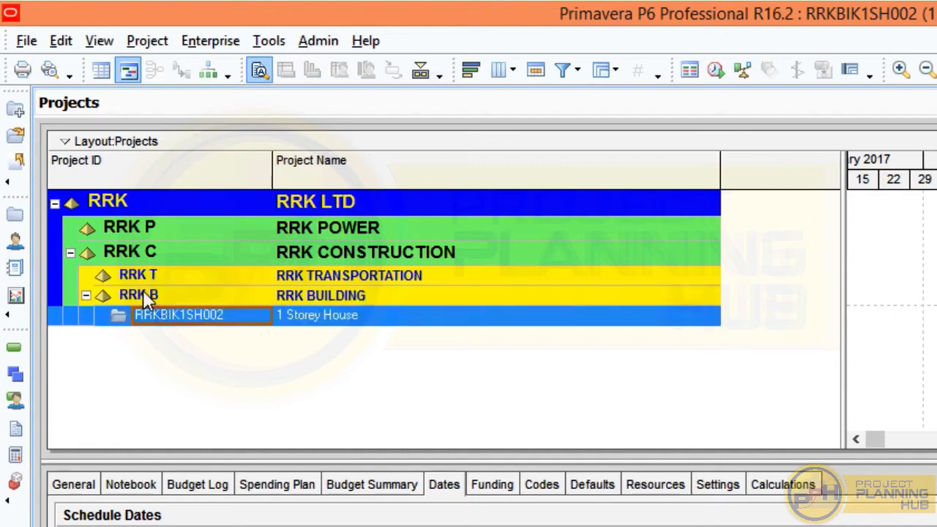
{"action": "left_click", "coordinate": [144, 293]}
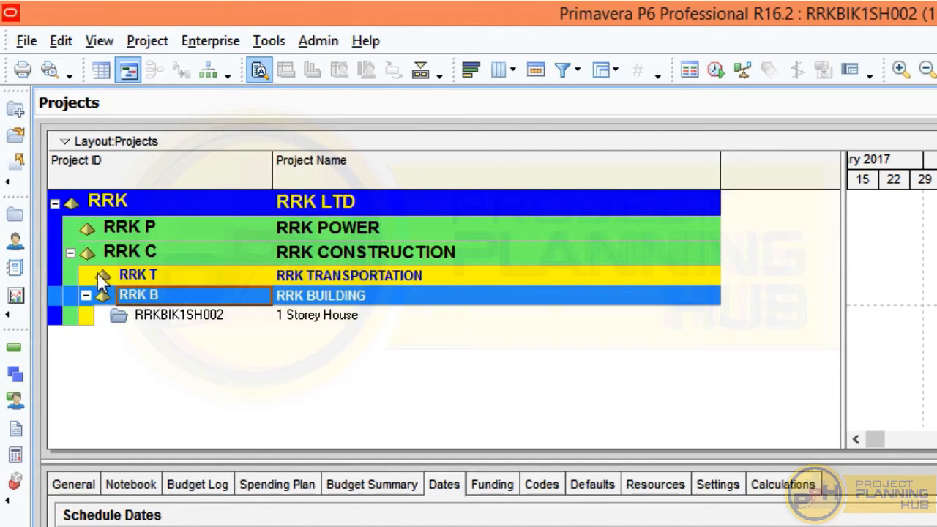
{"action": "left_click", "coordinate": [121, 324]}
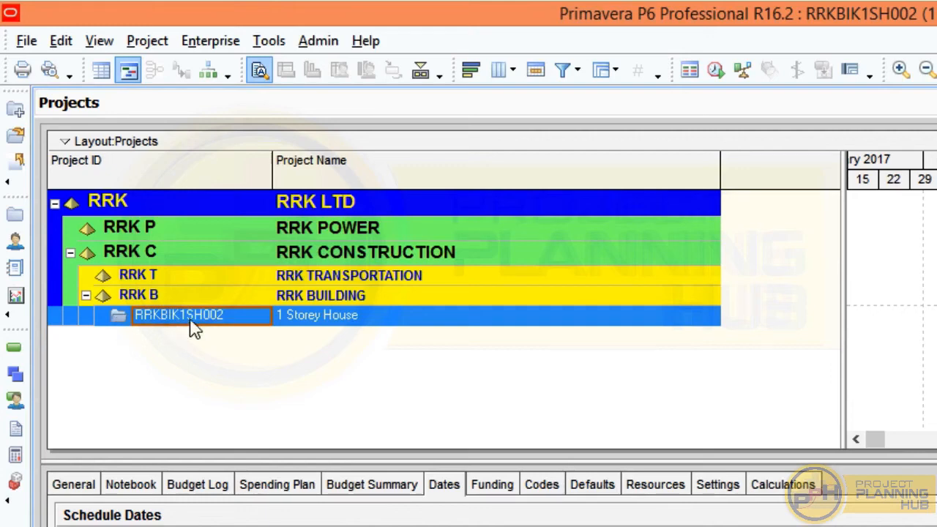
{"action": "left_click", "coordinate": [191, 234]}
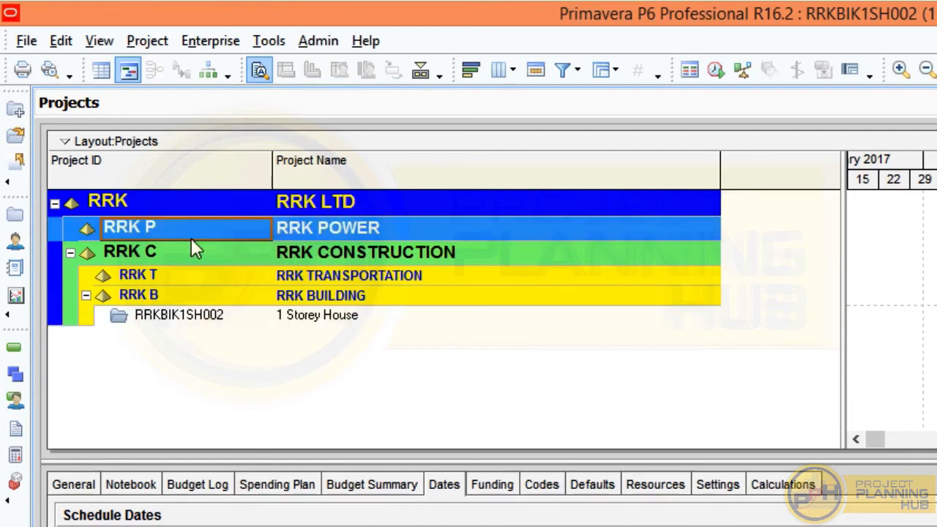
{"action": "left_click", "coordinate": [119, 322]}
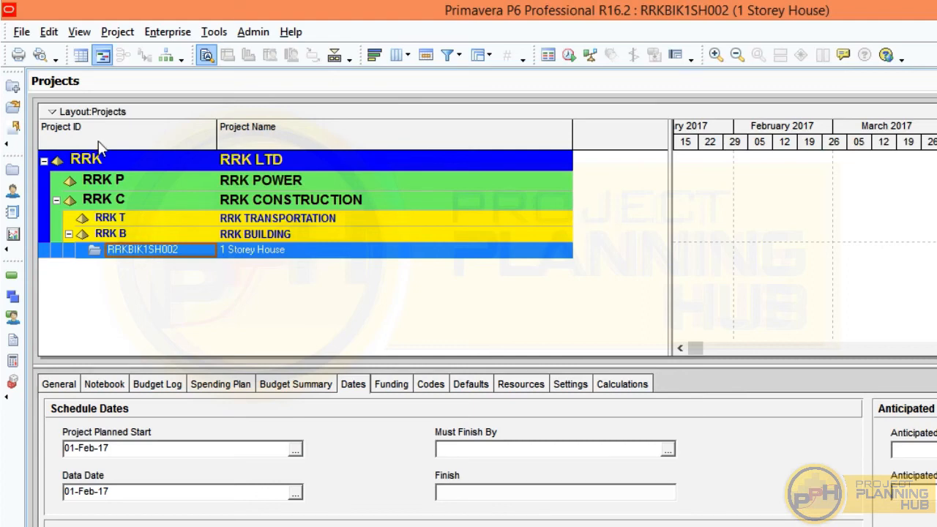
Close all open projects and confirm the closure.
{"action": "left_click", "coordinate": [21, 33]}
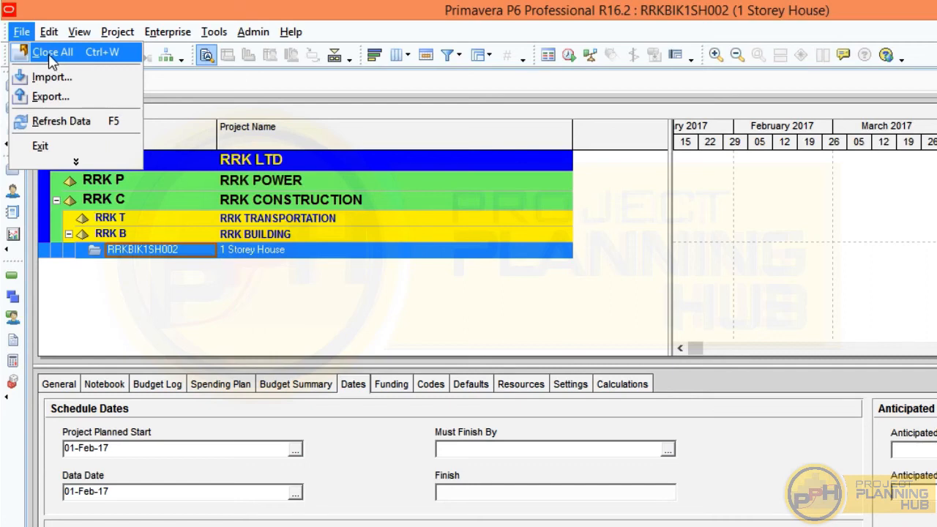
{"action": "left_click", "coordinate": [51, 52]}
{"action": "left_click", "coordinate": [593, 420]}
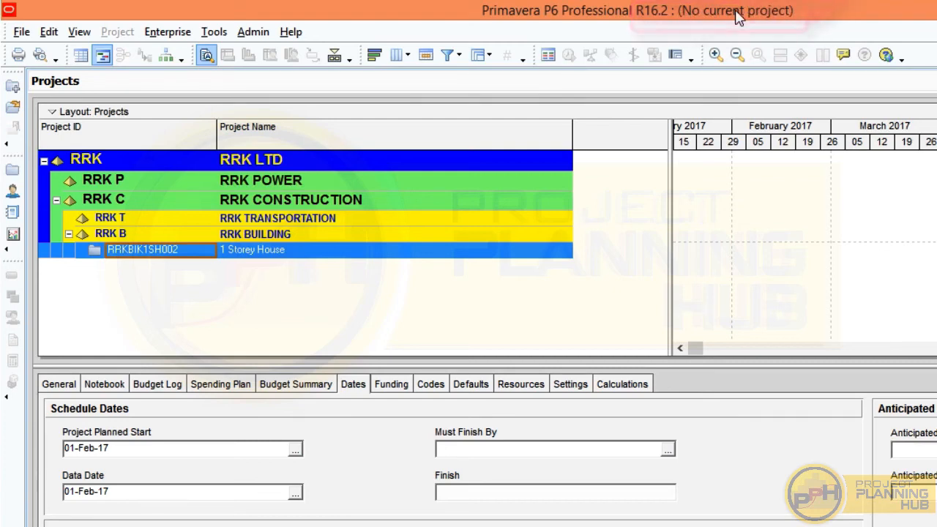
Open the 1 Storey House project from the RRK BUILDING node.
{"action": "left_click", "coordinate": [170, 233]}
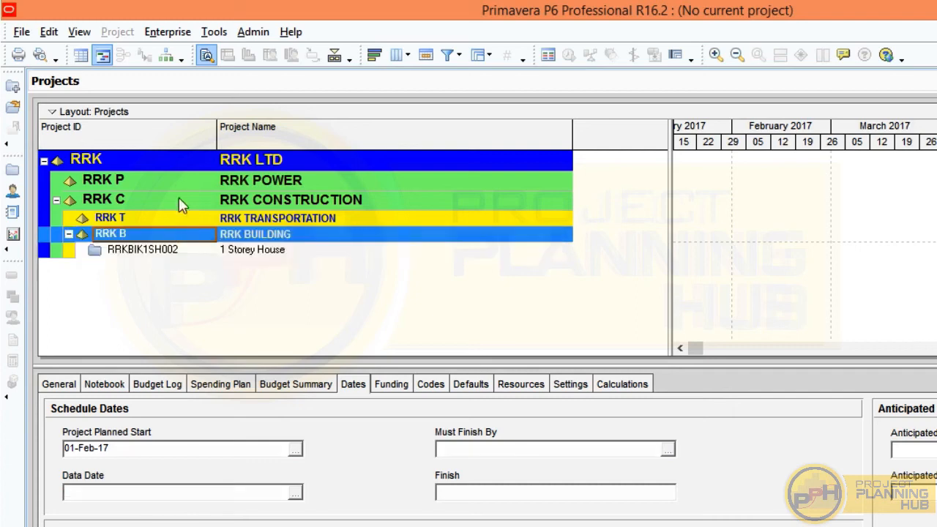
{"action": "left_click", "coordinate": [146, 183]}
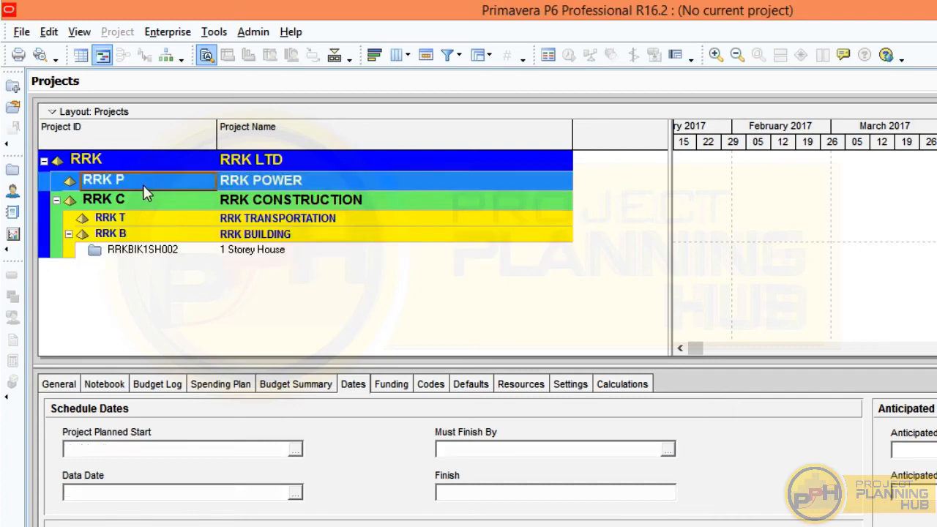
{"action": "left_click", "coordinate": [163, 253]}
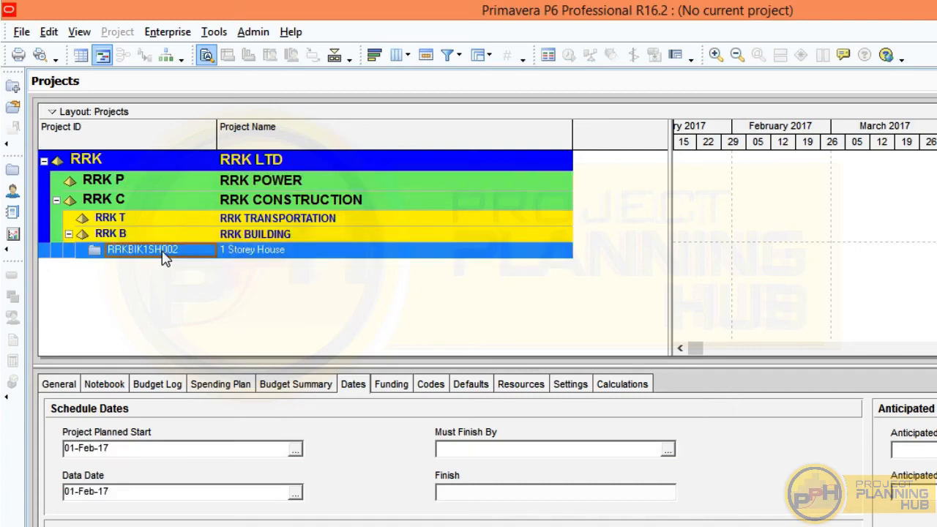
{"action": "right_click", "coordinate": [164, 256]}
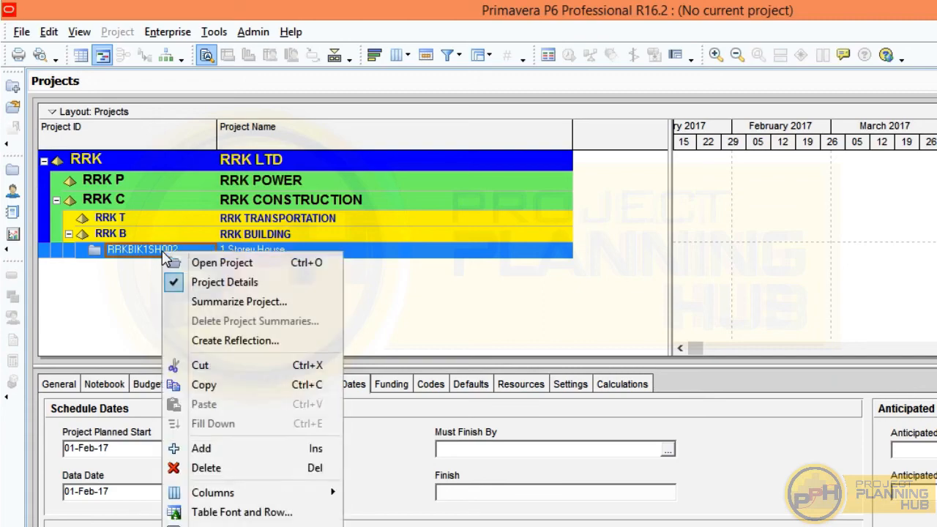
{"action": "left_click", "coordinate": [243, 265]}
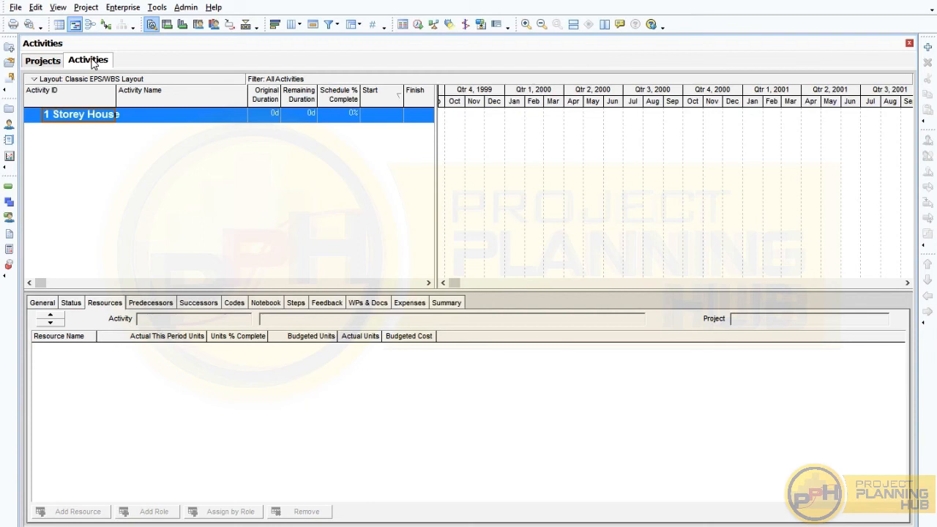
Compare the Projects and Activities views for the open 1 Storey House project.
{"action": "left_click", "coordinate": [42, 61]}
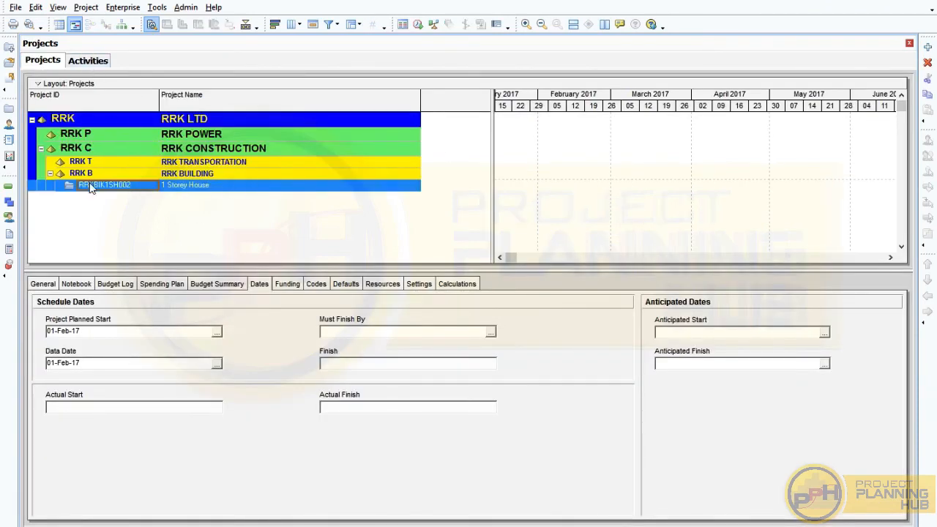
{"action": "left_click", "coordinate": [85, 62]}
{"action": "left_click", "coordinate": [42, 62]}
Close the 1 Storey House project again from the Projects view and confirm.
{"action": "left_click", "coordinate": [16, 8]}
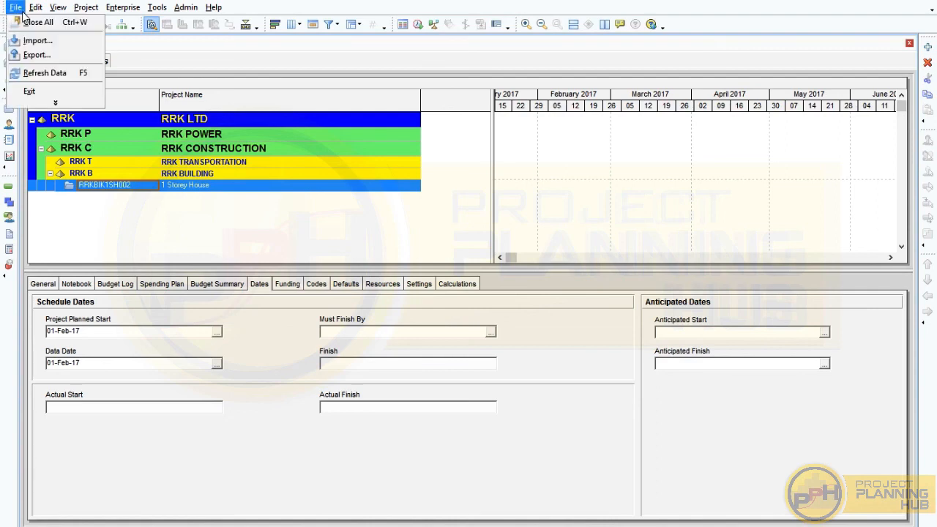
{"action": "left_click", "coordinate": [33, 22]}
{"action": "left_click", "coordinate": [435, 293]}
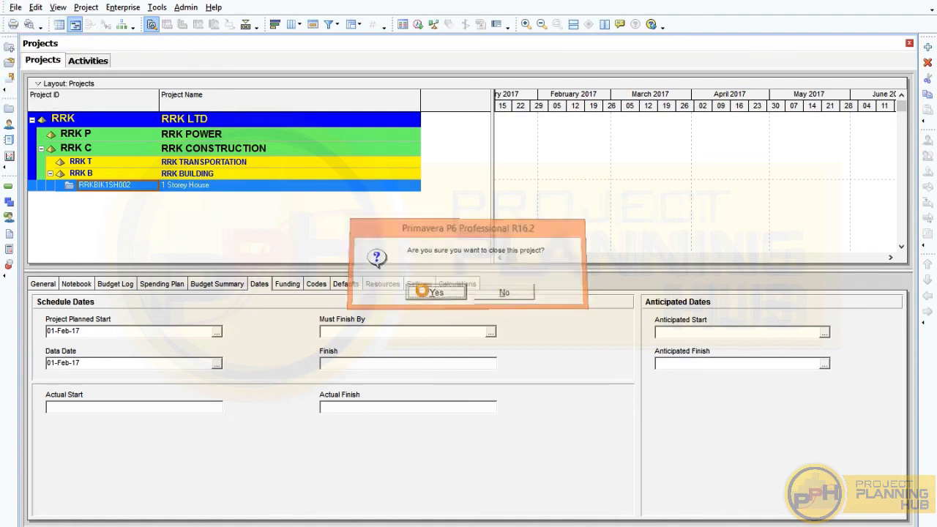